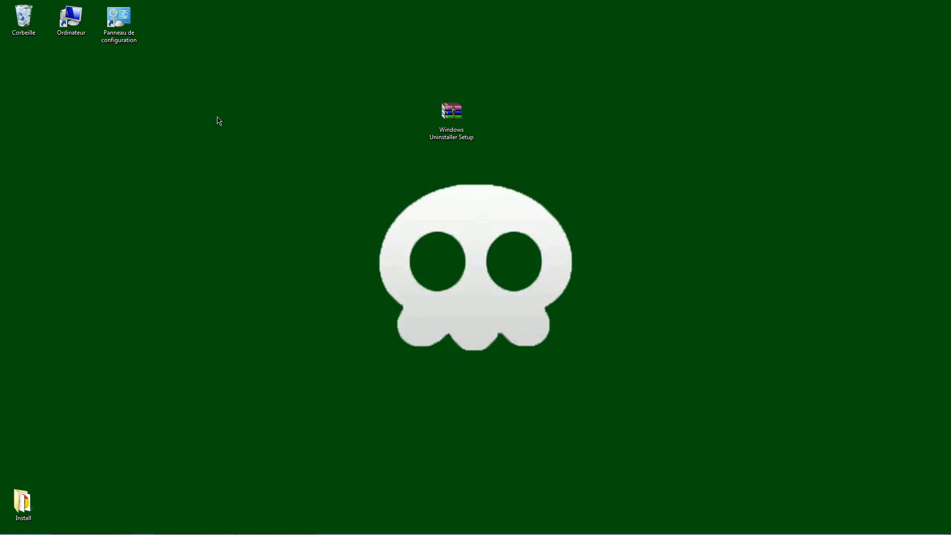
# Step: Open the installed programs list from the Control Panel, show the uninstall option for BitTorrent, and close the window
pyautogui.click(113, 39)
pyautogui.click(180, 69)
pyautogui.moveTo(20, 533)
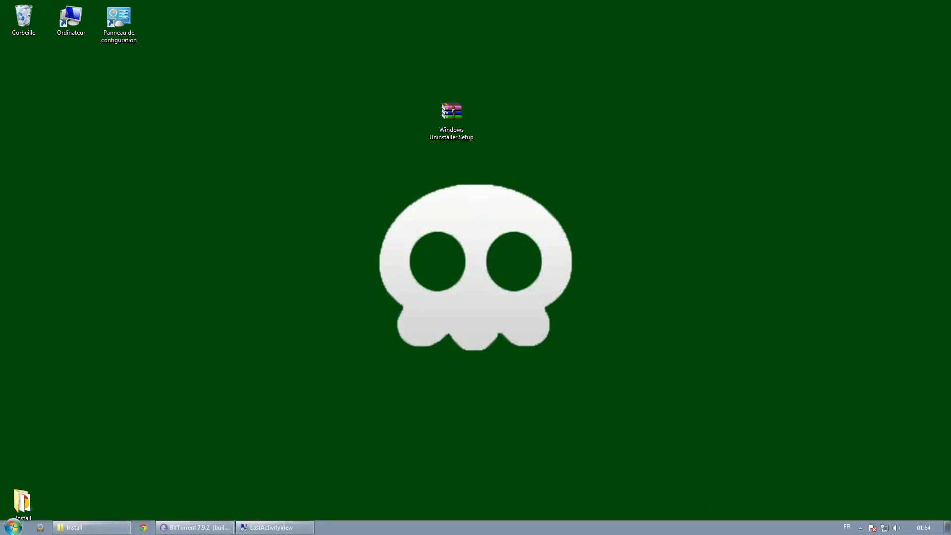
pyautogui.click(14, 527)
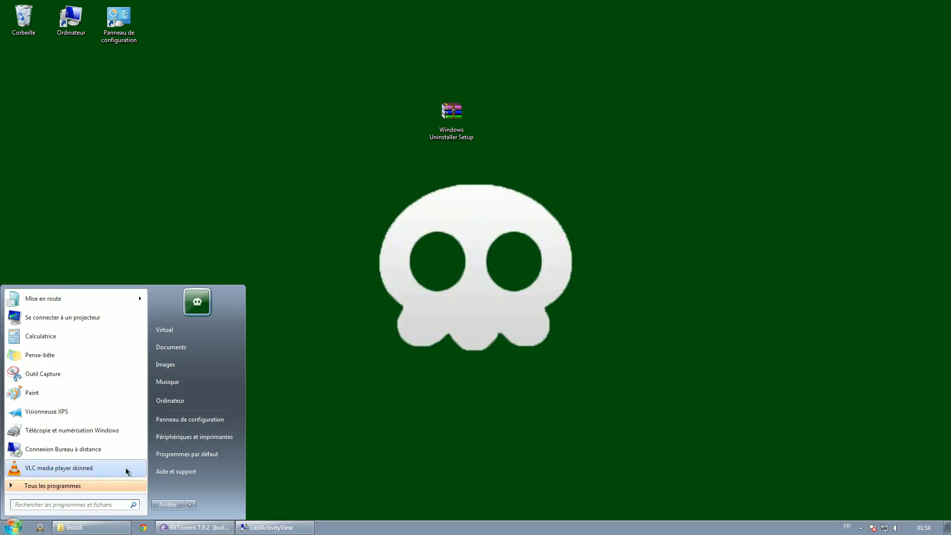
pyautogui.click(186, 419)
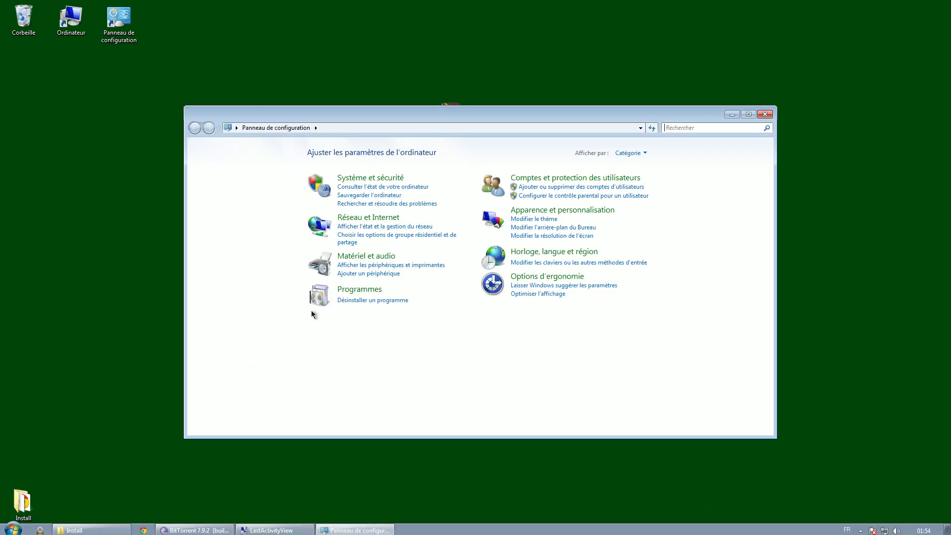
pyautogui.click(350, 301)
pyautogui.click(357, 229)
pyautogui.rightClick(349, 227)
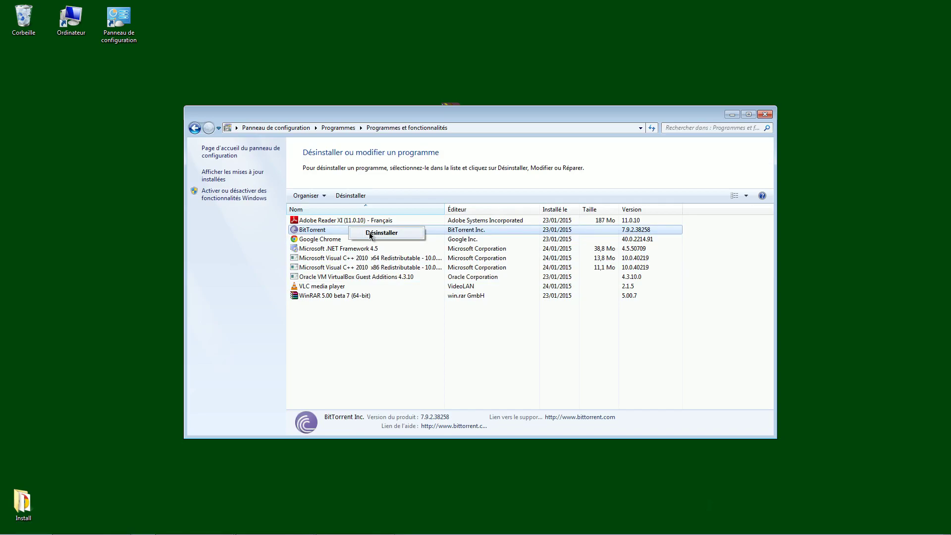
pyautogui.click(764, 115)
# Step: Open the Windows Uninstaller Setup archive and select the setup application inside it
pyautogui.click(452, 115)
pyautogui.doubleClick(465, 117)
pyautogui.click(463, 171)
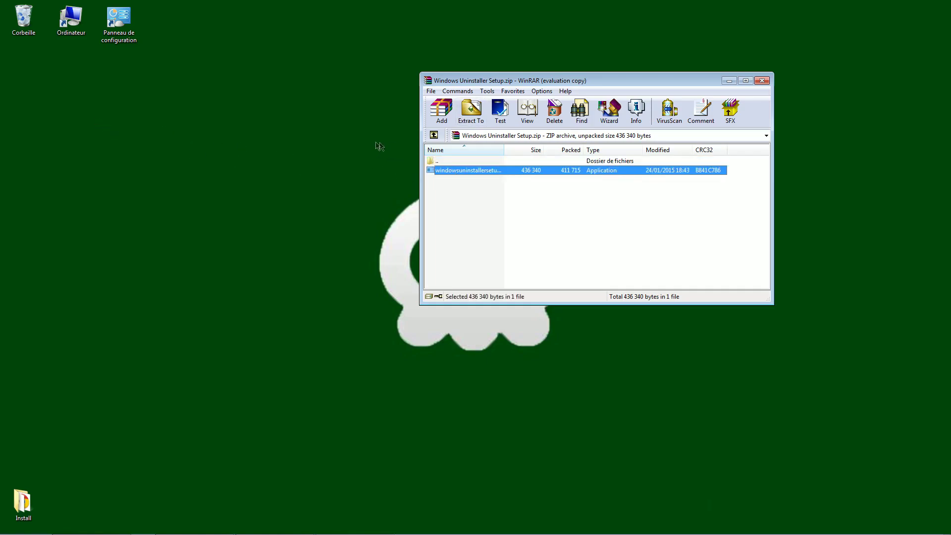
pyautogui.rightClick(108, 128)
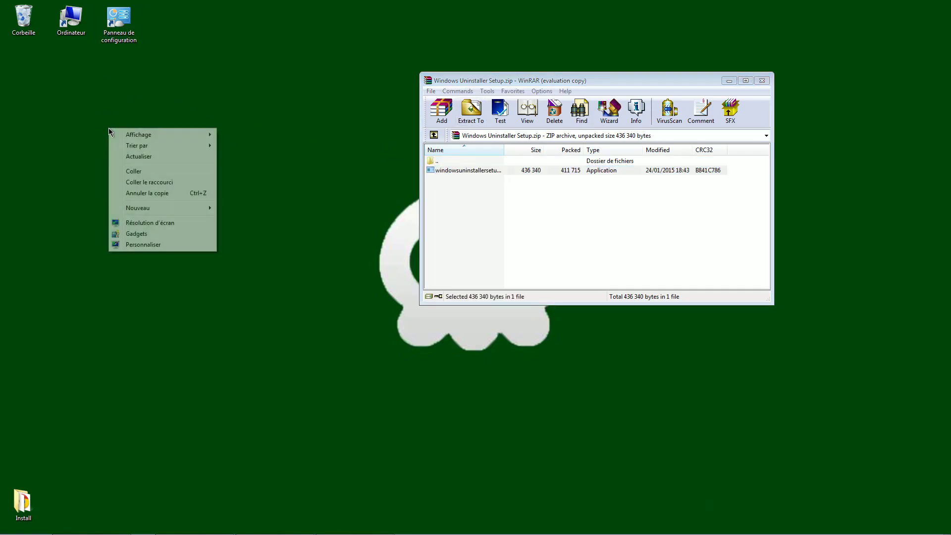
pyautogui.click(72, 122)
pyautogui.rightClick(70, 110)
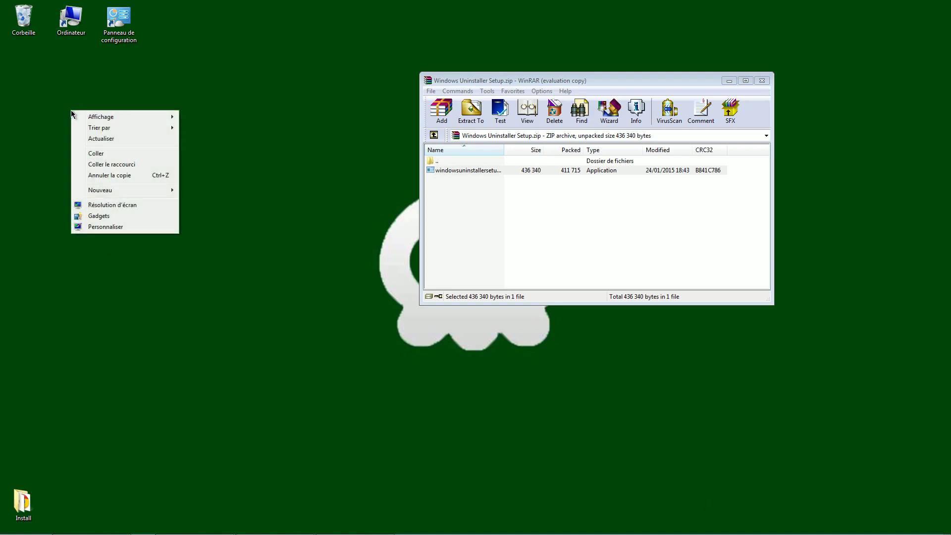
pyautogui.moveTo(111, 186)
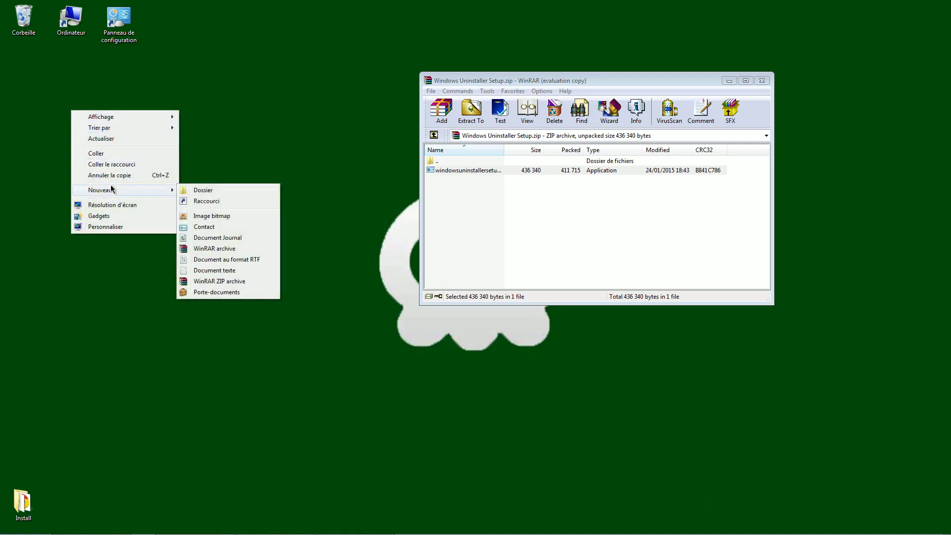
pyautogui.click(221, 98)
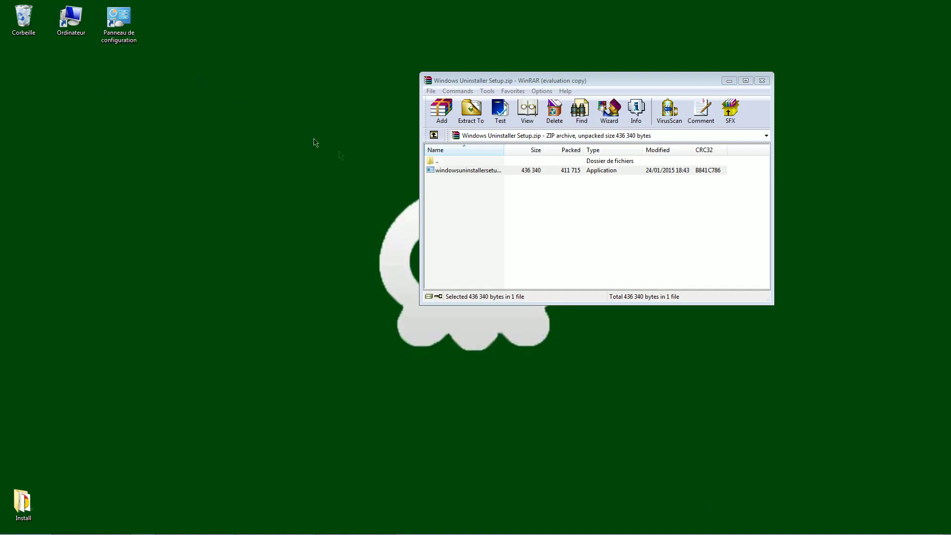
# Step: Extract the windowsuninstallersetup application from the archive onto the desktop and close the archive
pyautogui.click(463, 171)
pyautogui.click(438, 171)
pyautogui.click(410, 185)
pyautogui.moveTo(443, 170); pyautogui.dragTo(300, 129)
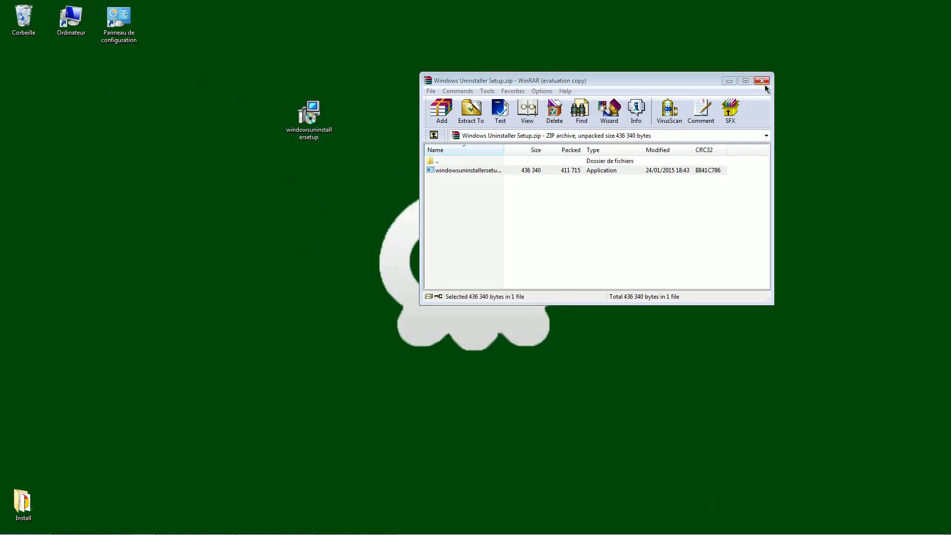
pyautogui.click(762, 80)
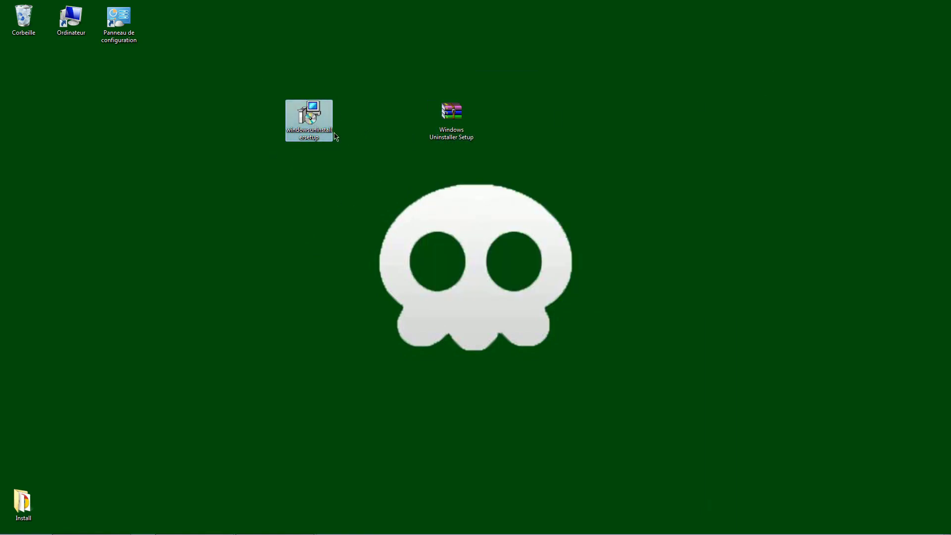
# Step: Open the Control Panel's program uninstall list again and move its window so the desktop setup file stays in view
pyautogui.rightClick(15, 527)
pyautogui.click(38, 508)
pyautogui.click(13, 527)
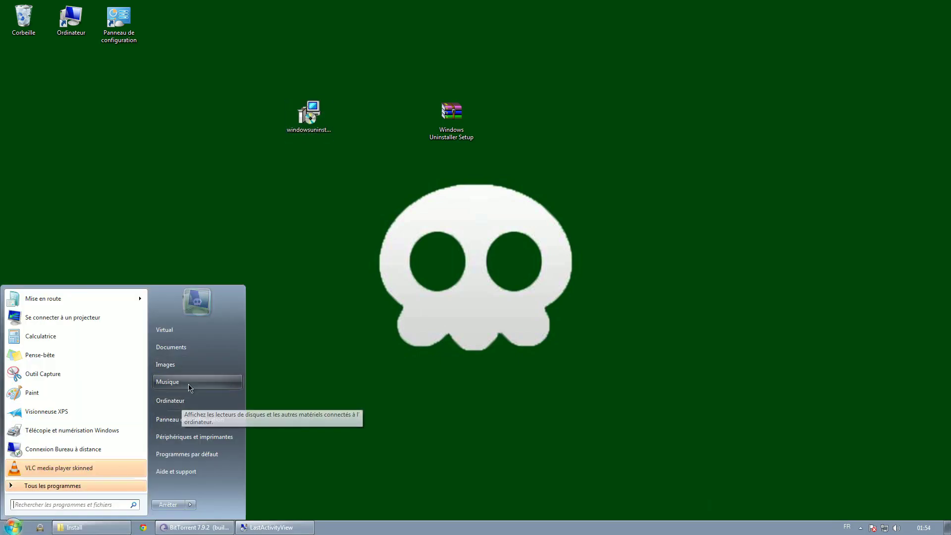
pyautogui.click(171, 419)
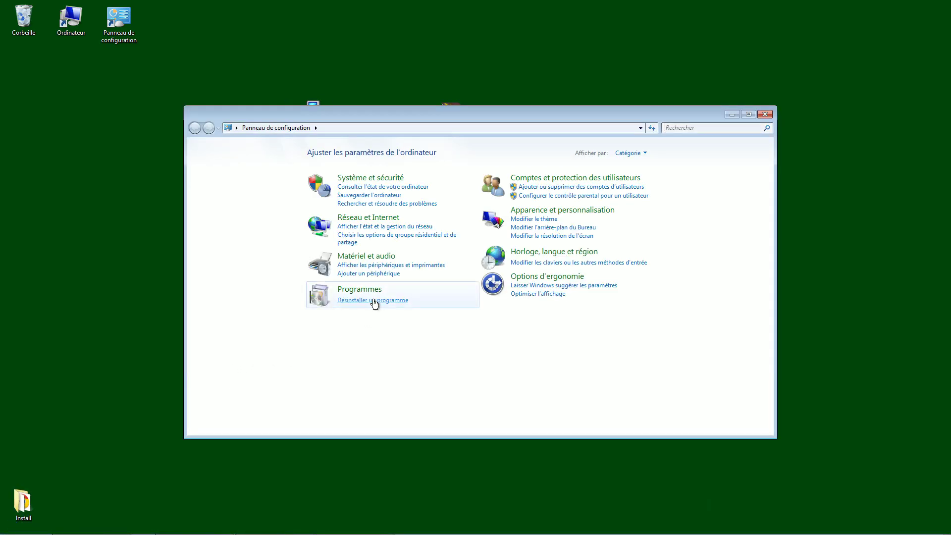
pyautogui.click(373, 302)
pyautogui.moveTo(382, 113); pyautogui.dragTo(225, 152)
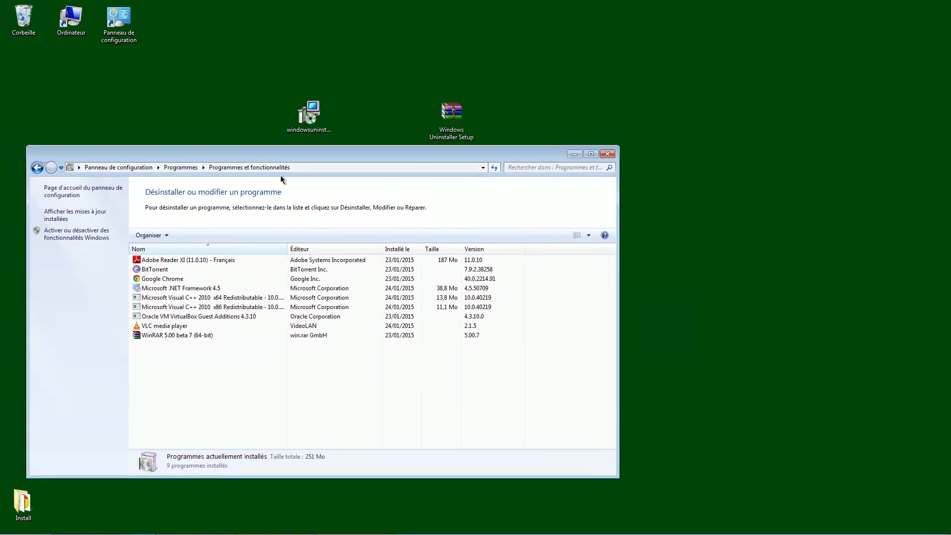
pyautogui.click(297, 168)
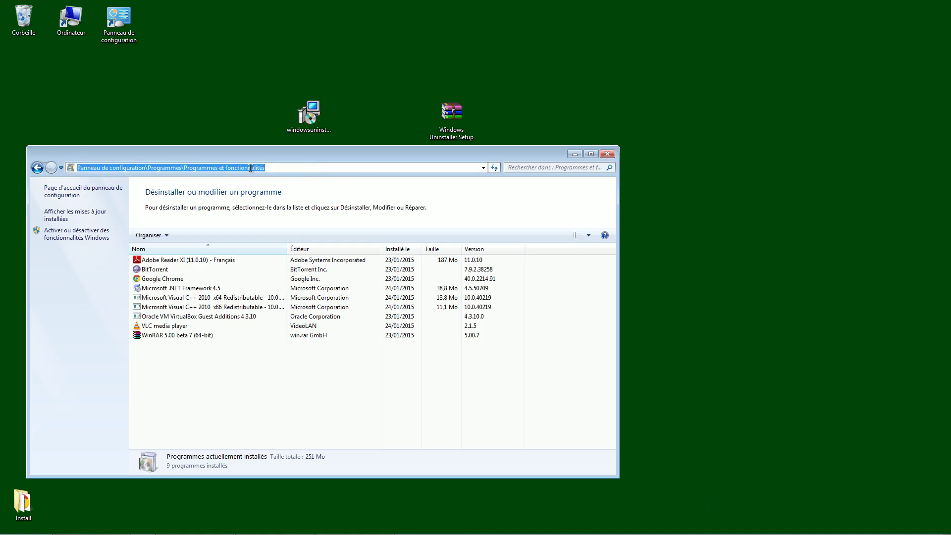
# Step: Go through the installed programs from Adobe Reader XI to WinRAR, and close the list
pyautogui.click(185, 260)
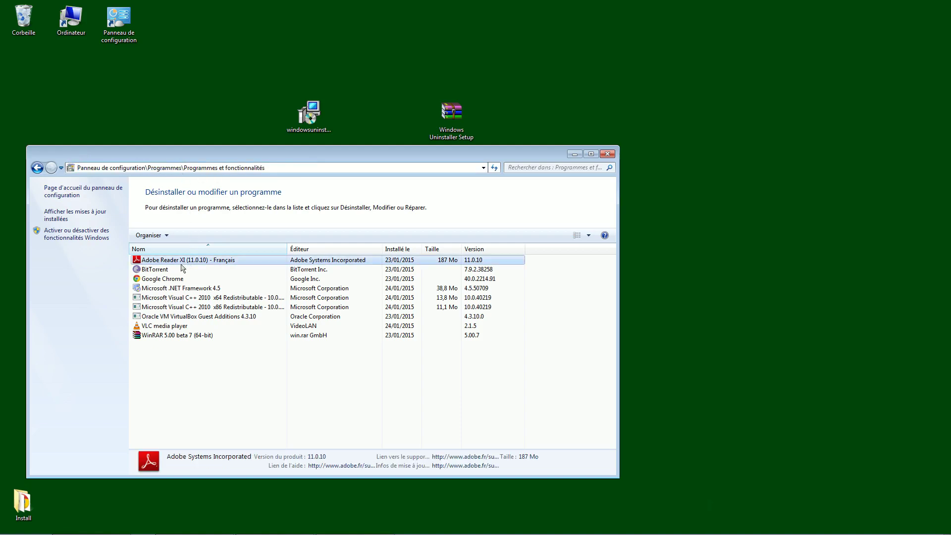
pyautogui.click(164, 278)
pyautogui.click(176, 297)
pyautogui.click(178, 307)
pyautogui.click(180, 316)
pyautogui.click(179, 326)
pyautogui.click(179, 335)
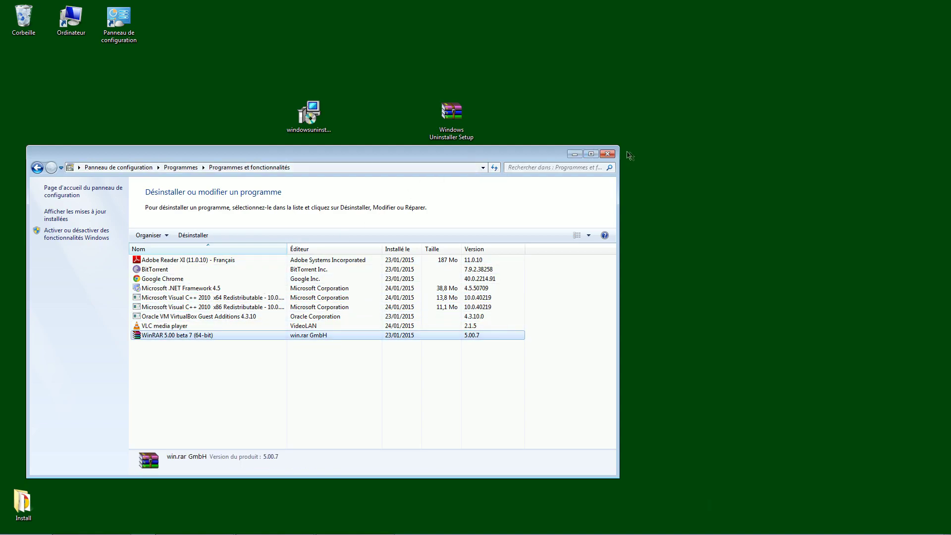
pyautogui.click(607, 156)
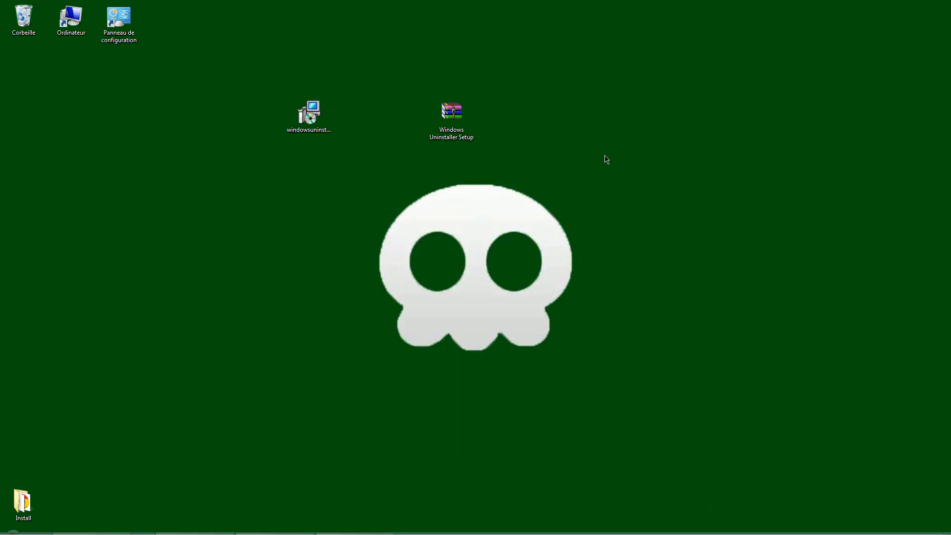
pyautogui.moveTo(279, 58); pyautogui.dragTo(327, 79)
pyautogui.click(307, 117)
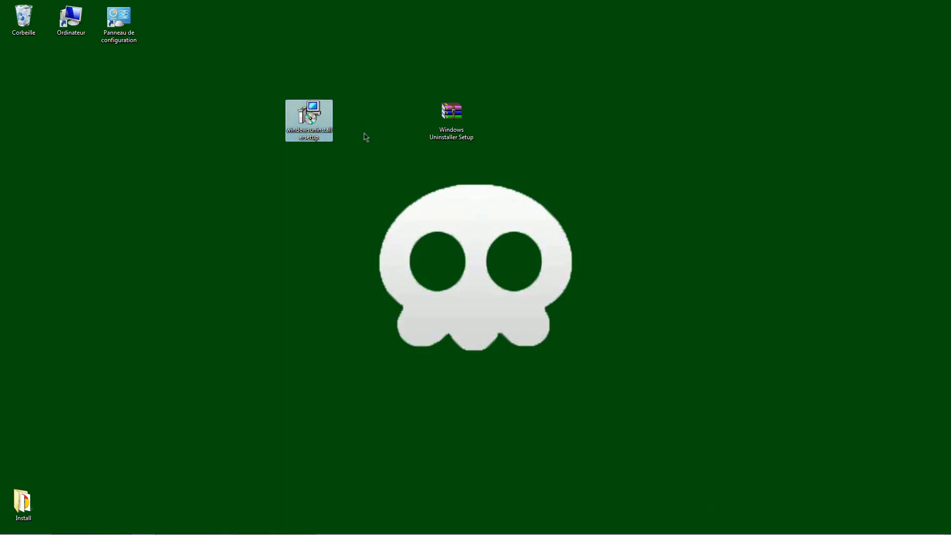
pyautogui.click(453, 130)
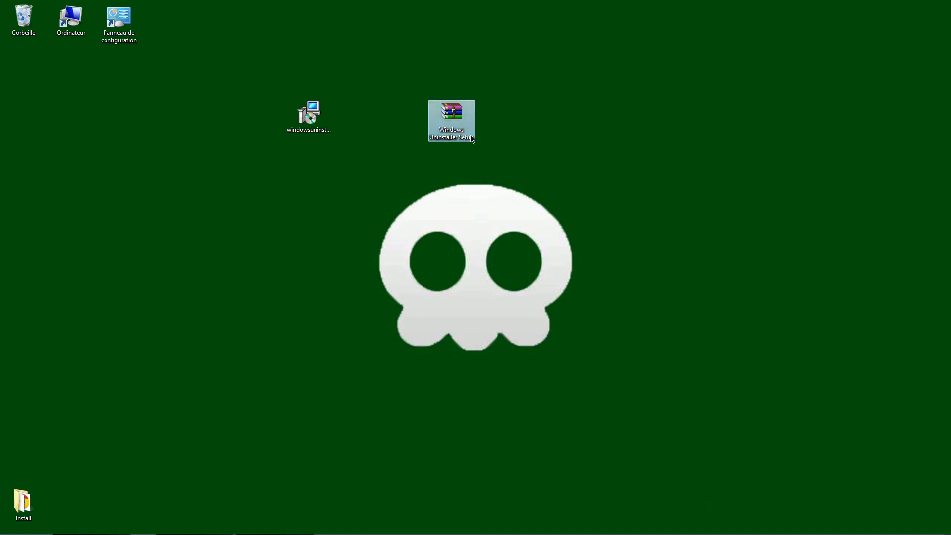
pyautogui.click(490, 145)
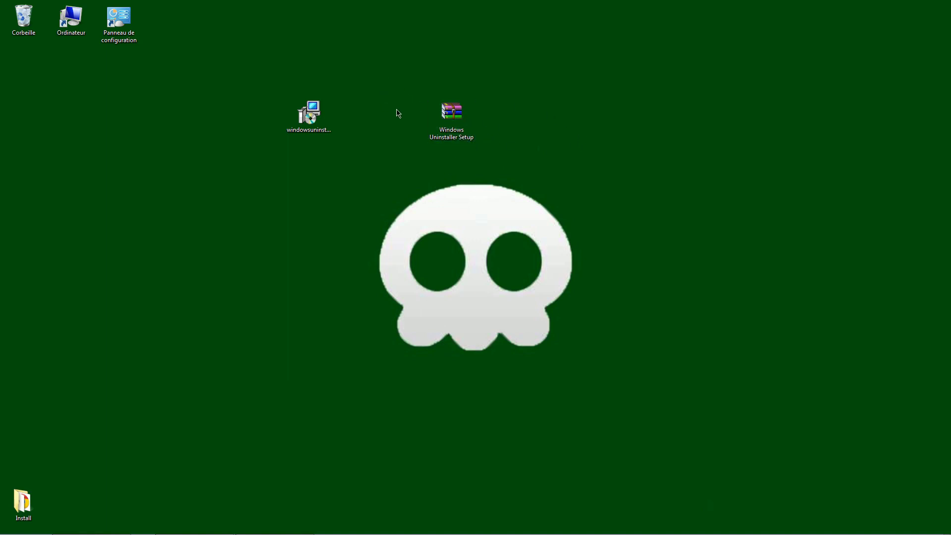
# Step: Reopen the Windows Uninstaller Setup archive to look at the setup application inside, and close it
pyautogui.doubleClick(426, 115)
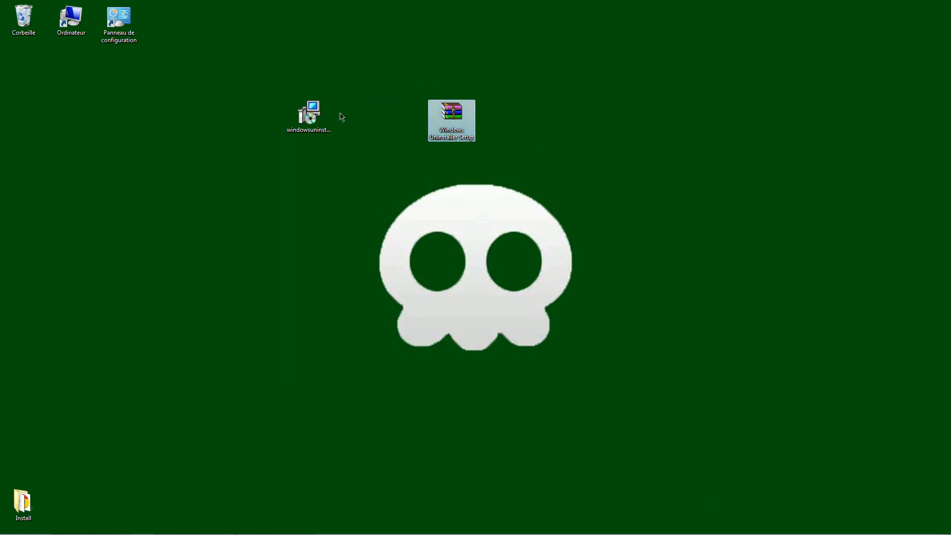
pyautogui.moveTo(449, 170); pyautogui.dragTo(414, 170)
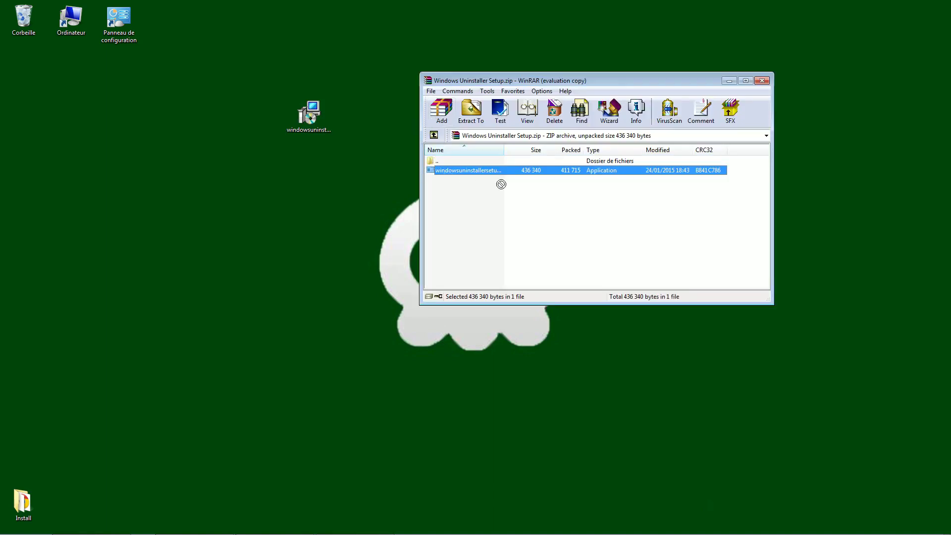
pyautogui.click(762, 80)
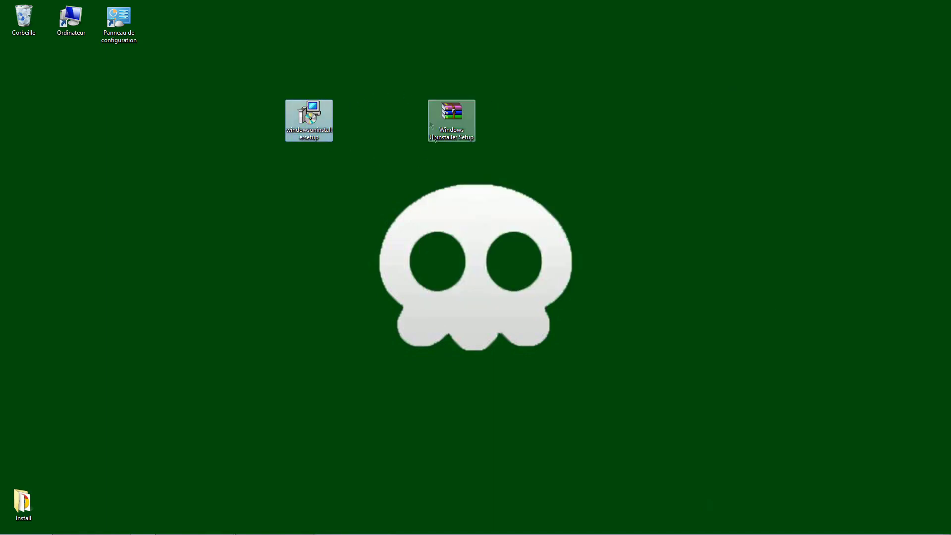
# Step: Launch windowsuninstallersetup, authorize it to modify the computer, and accept the agreement in the setup wizard
pyautogui.doubleClick(310, 117)
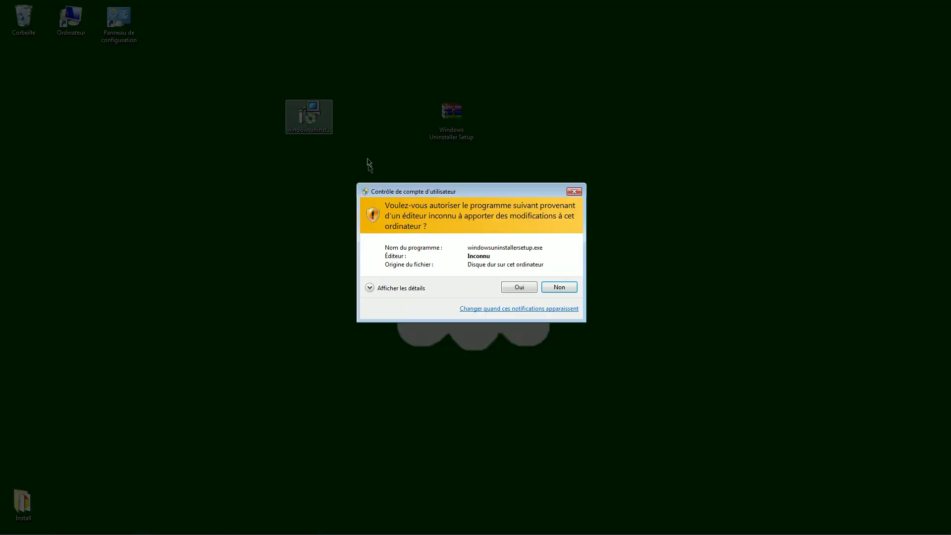
pyautogui.click(515, 289)
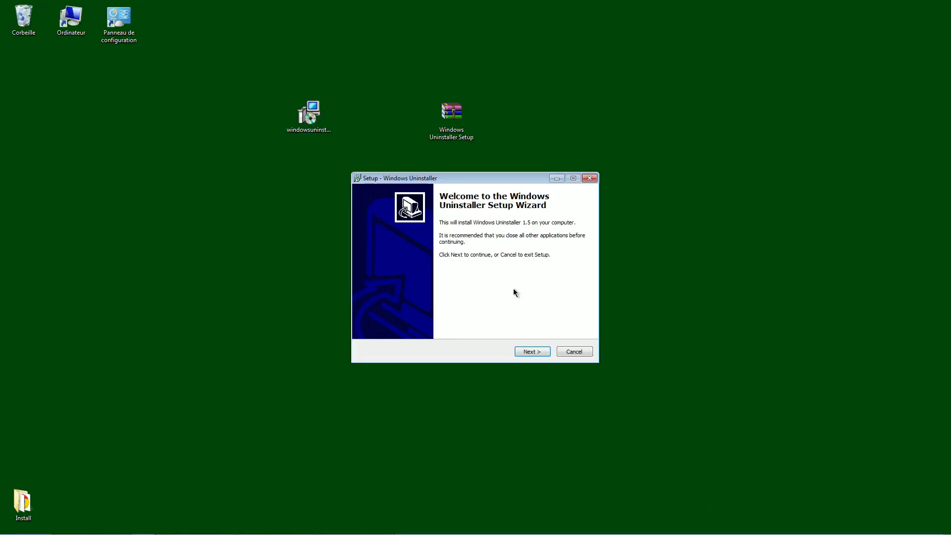
pyautogui.click(525, 353)
pyautogui.click(417, 322)
pyautogui.click(530, 355)
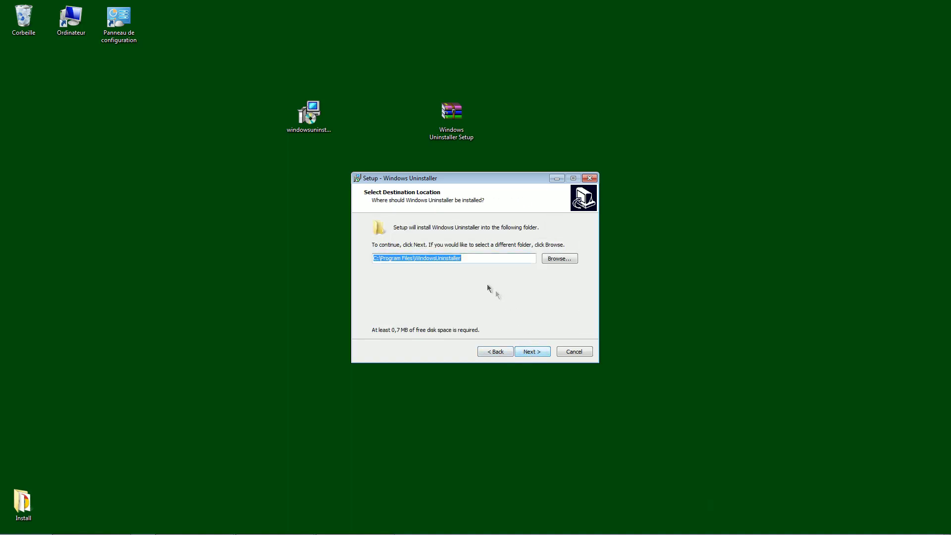
# Step: Install Windows Uninstaller into the default folder C:\Program Files\WindowsUninstaller
pyautogui.moveTo(374, 257); pyautogui.dragTo(463, 259)
pyautogui.click(466, 258)
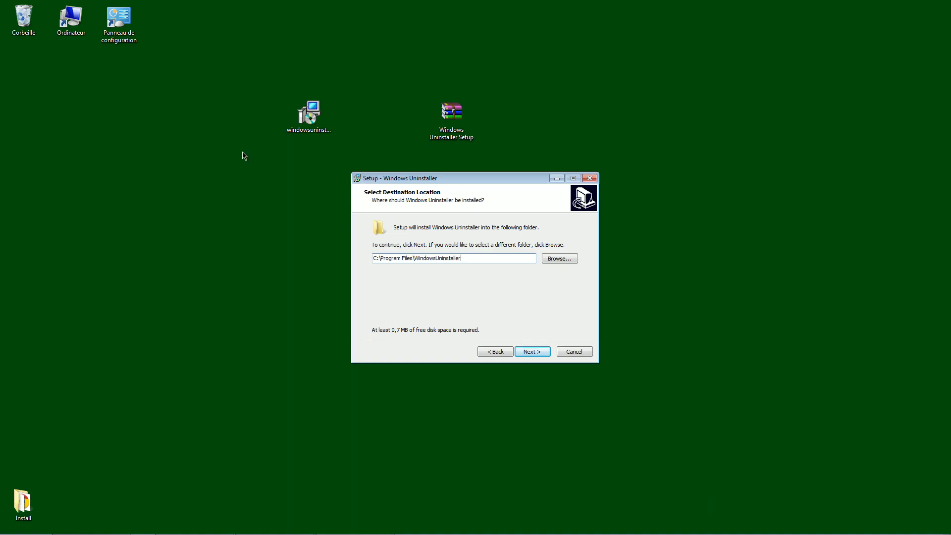
pyautogui.click(528, 352)
pyautogui.click(529, 353)
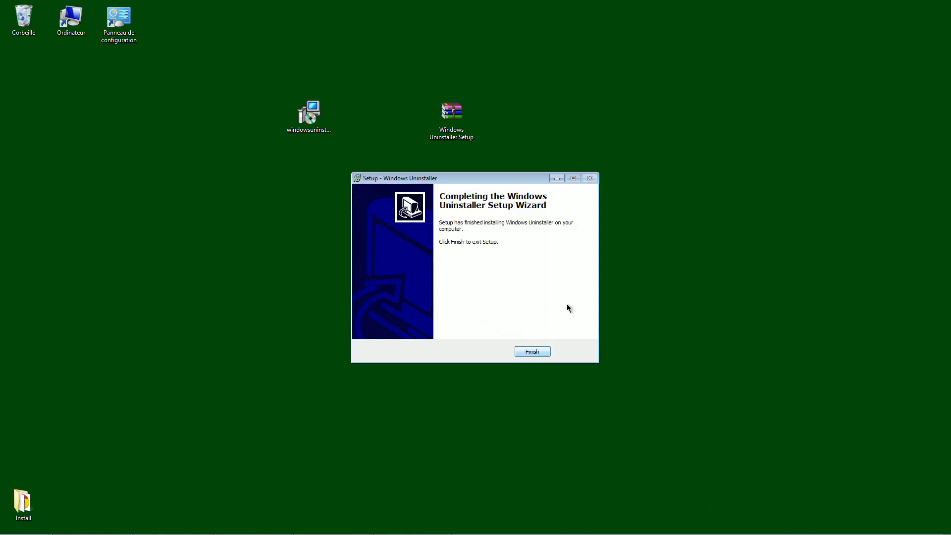
# Step: Finish the Windows Uninstaller setup wizard and close the thank-you page in the browser
pyautogui.click(535, 354)
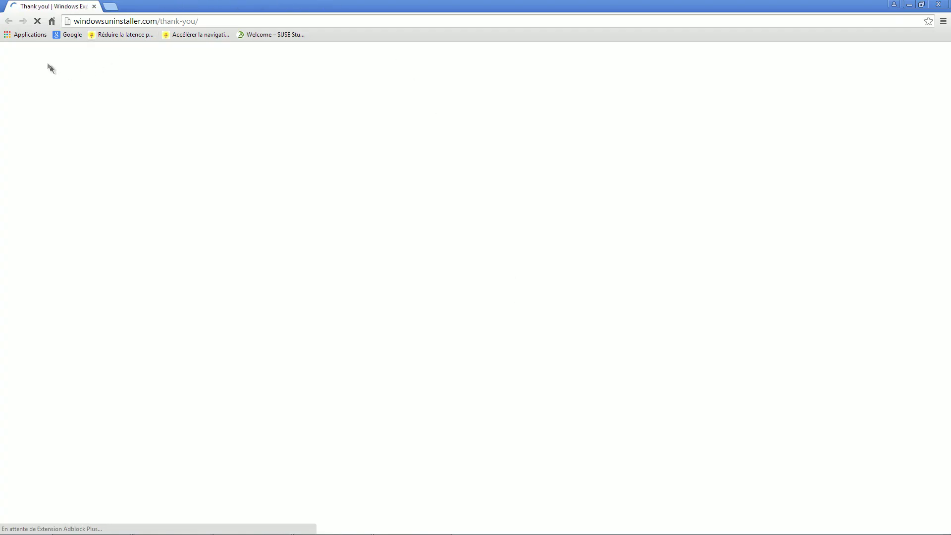
pyautogui.moveTo(267, 6); pyautogui.dragTo(265, 56)
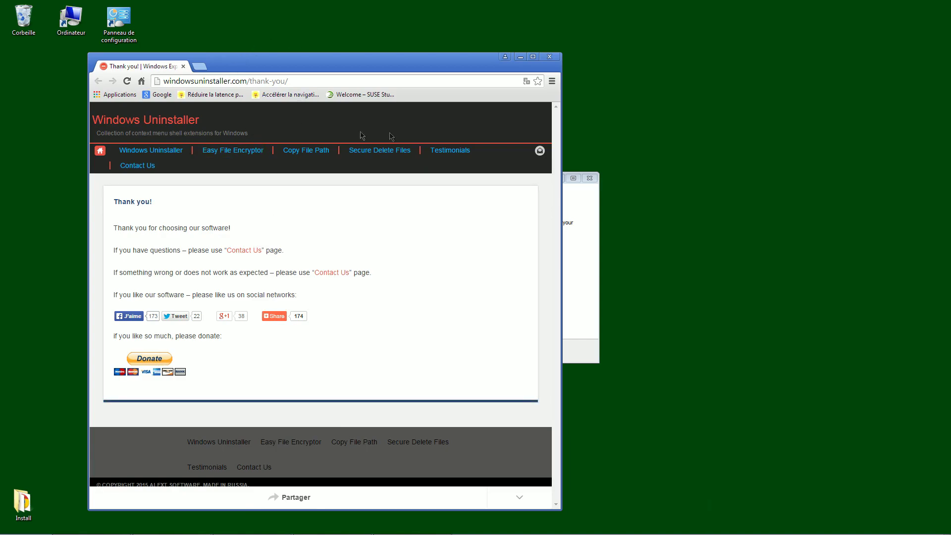
pyautogui.click(546, 58)
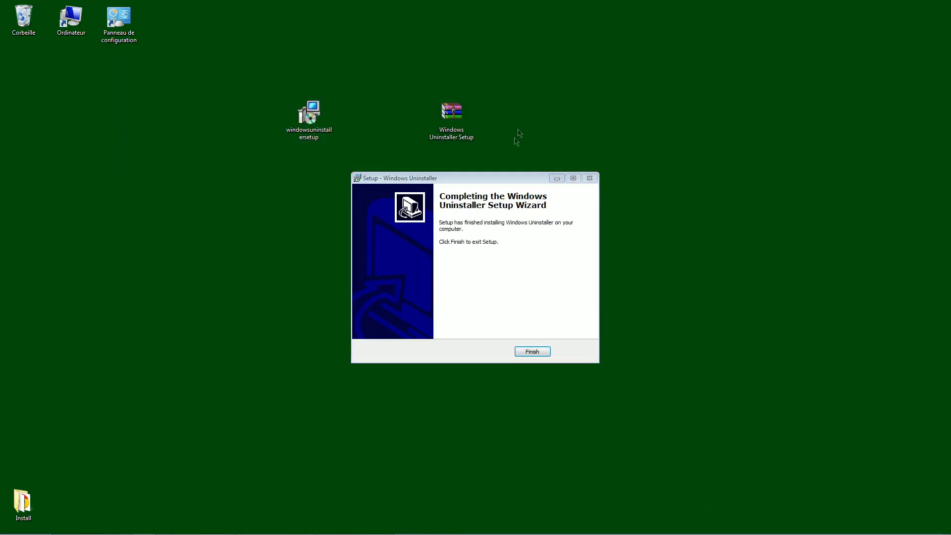
pyautogui.click(529, 353)
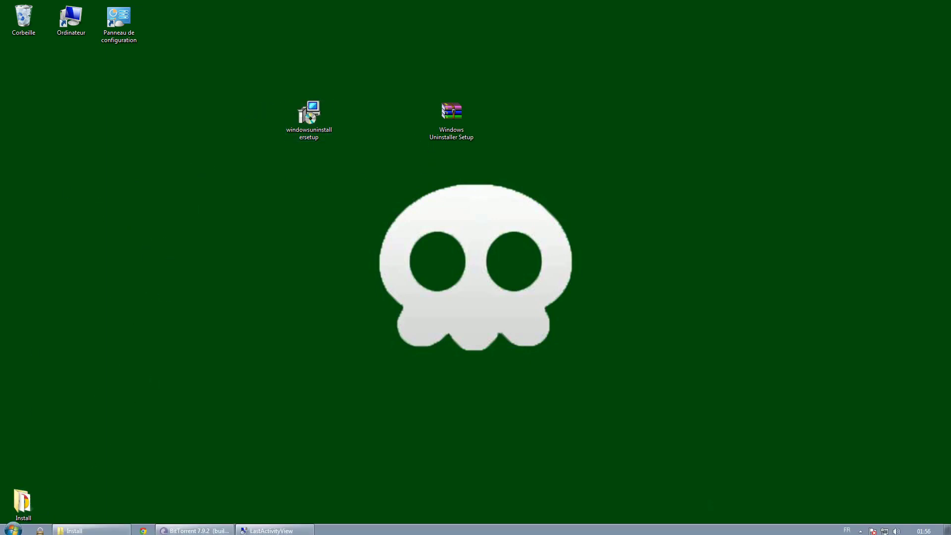
pyautogui.click(12, 527)
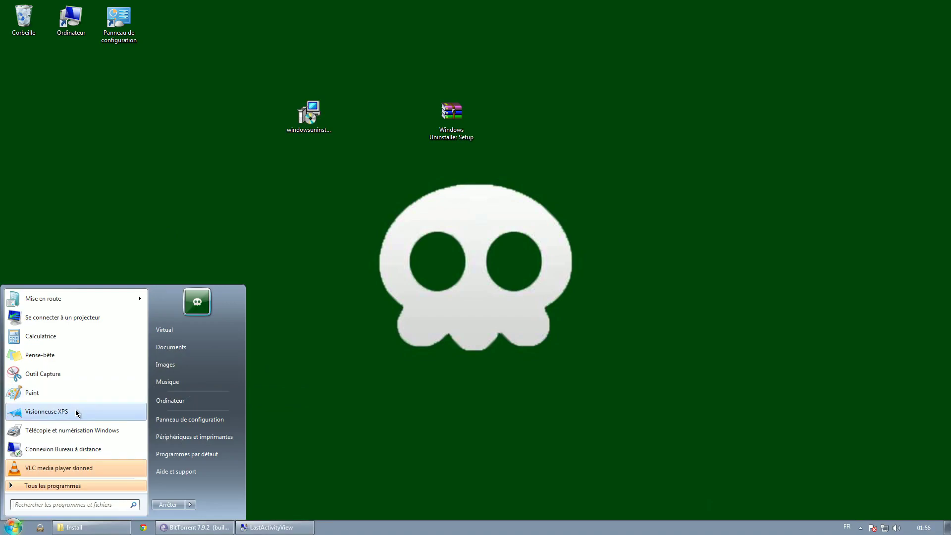
pyautogui.click(79, 206)
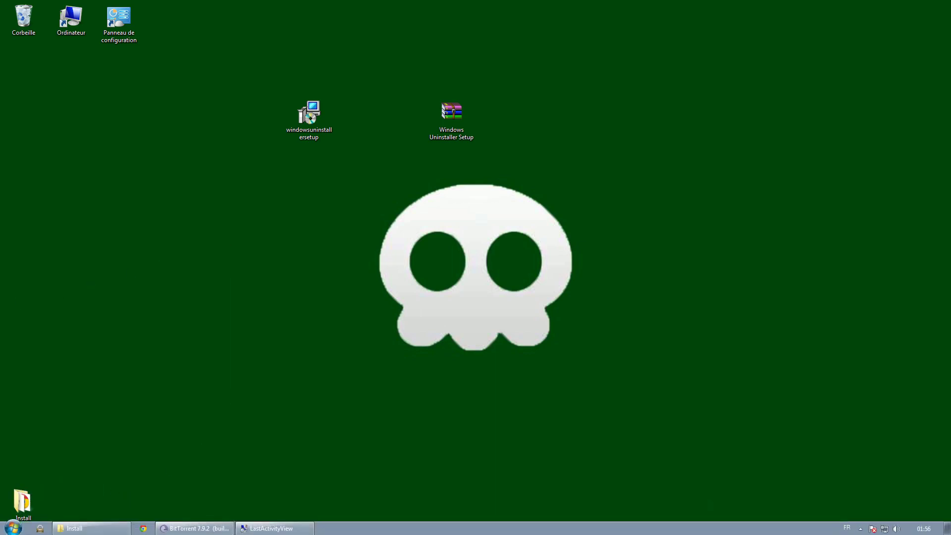
# Step: List the installed programs by searching for "%" and send a BitTorrent shortcut to the desktop
pyautogui.click(10, 529)
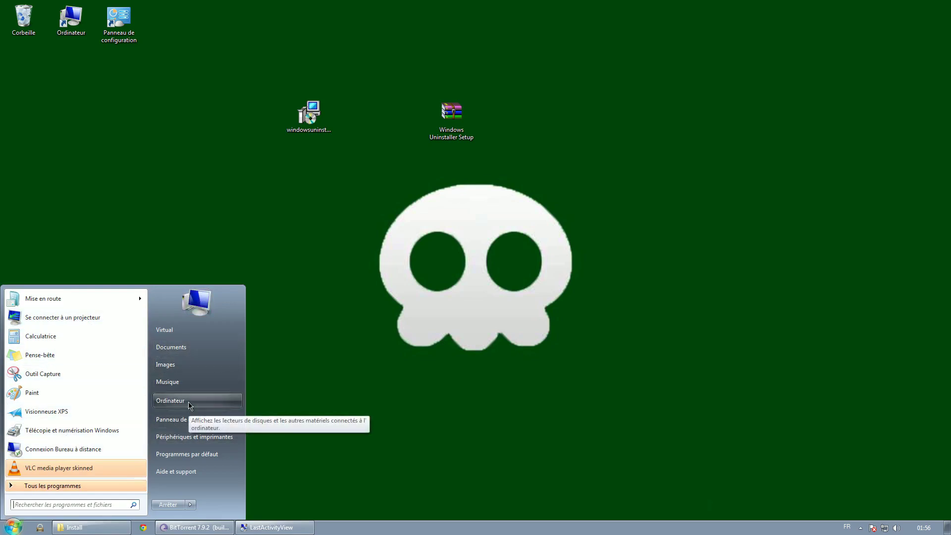
pyautogui.write('%')
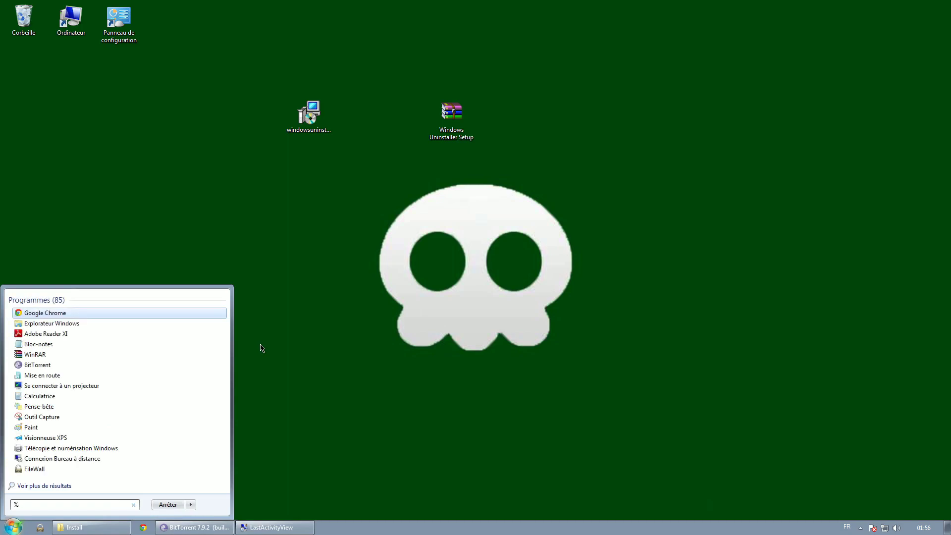
pyautogui.rightClick(39, 365)
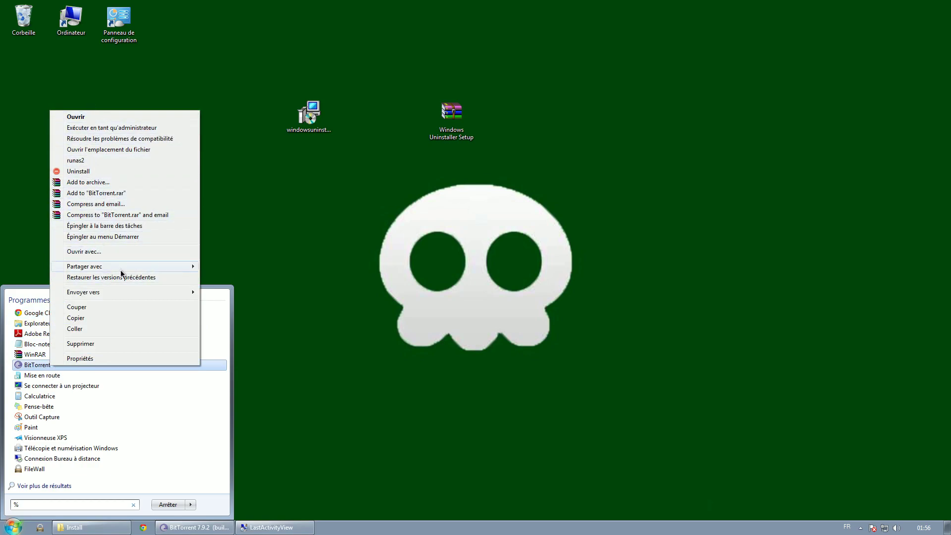
pyautogui.moveTo(188, 296)
pyautogui.click(250, 292)
# Step: Move the BitTorrent shortcut to the free desktop area below the Corbeille icon and deselect it
pyautogui.moveTo(47, 89); pyautogui.dragTo(423, 41)
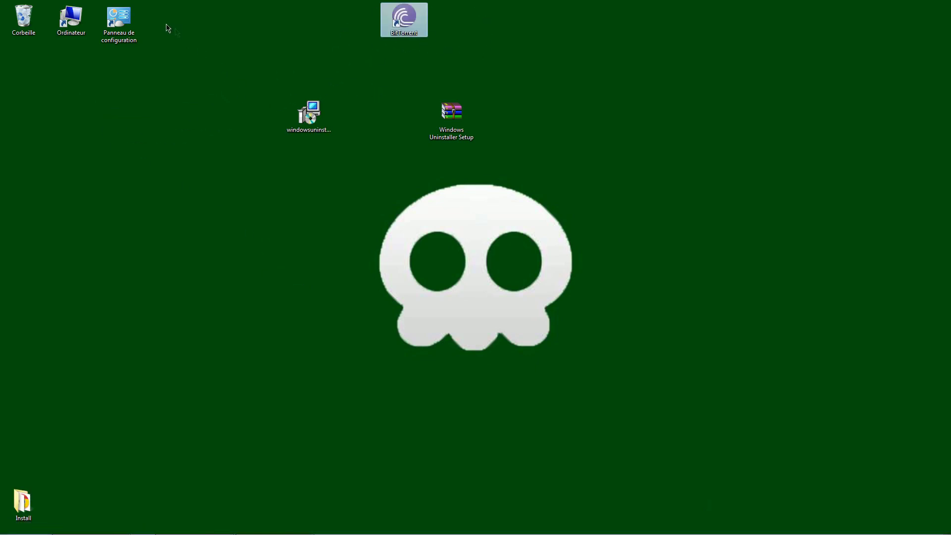
pyautogui.click(117, 25)
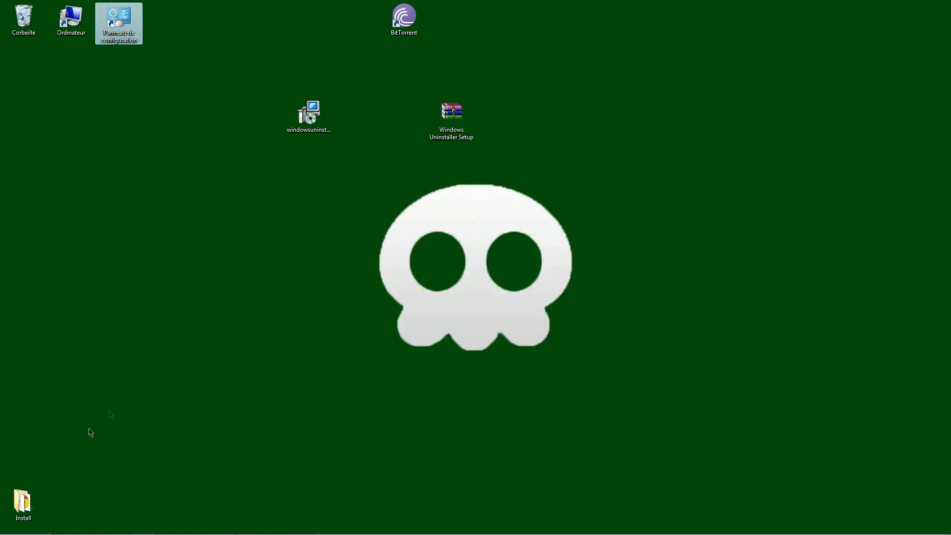
pyautogui.moveTo(404, 19); pyautogui.dragTo(30, 211)
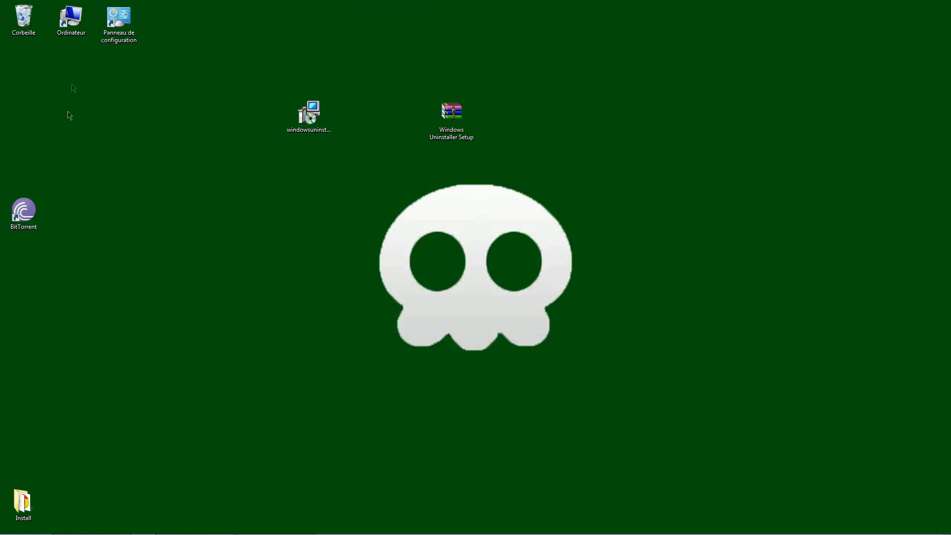
pyautogui.click(23, 213)
pyautogui.click(86, 157)
# Step: Look up the Windows Uninstaller 1.5 entry among the installed programs in the Control Panel, and close the window
pyautogui.doubleClick(119, 19)
pyautogui.click(206, 340)
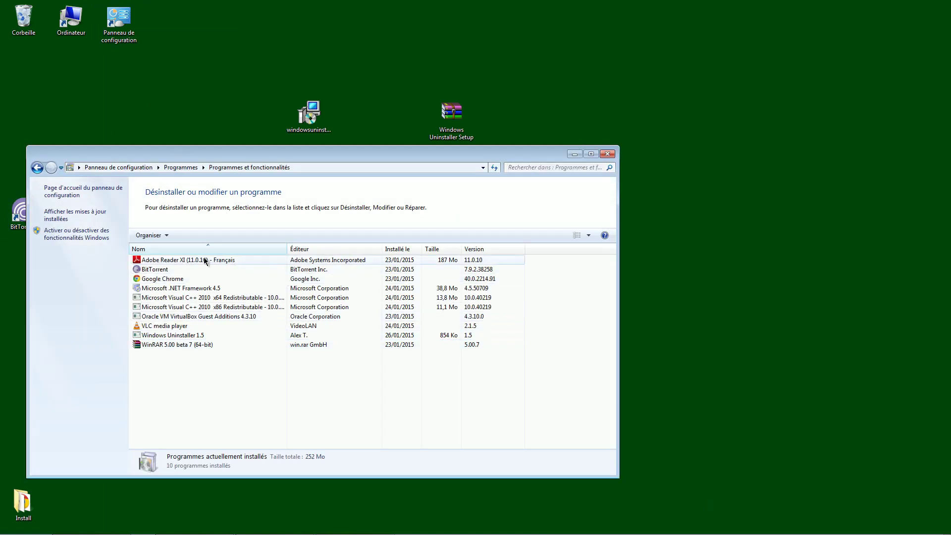
pyautogui.click(198, 335)
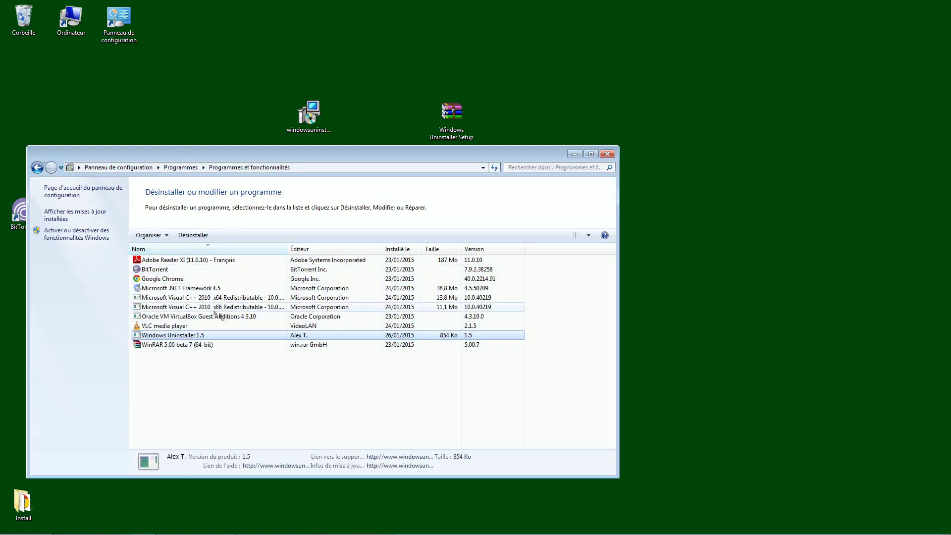
pyautogui.click(607, 154)
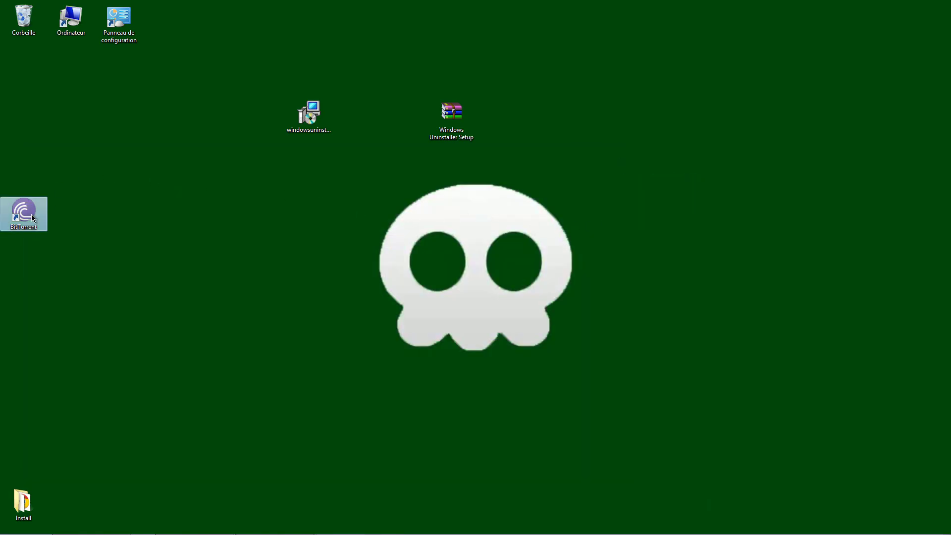
# Step: Uninstall BitTorrent through its desktop shortcut with the Uninstall command, authorize the change, and have its settings removed too
pyautogui.rightClick(31, 214)
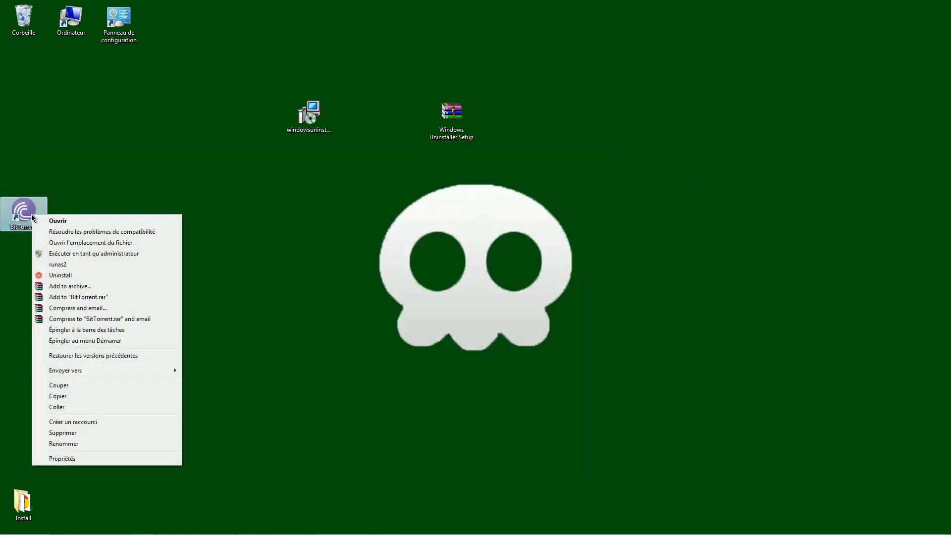
pyautogui.click(86, 276)
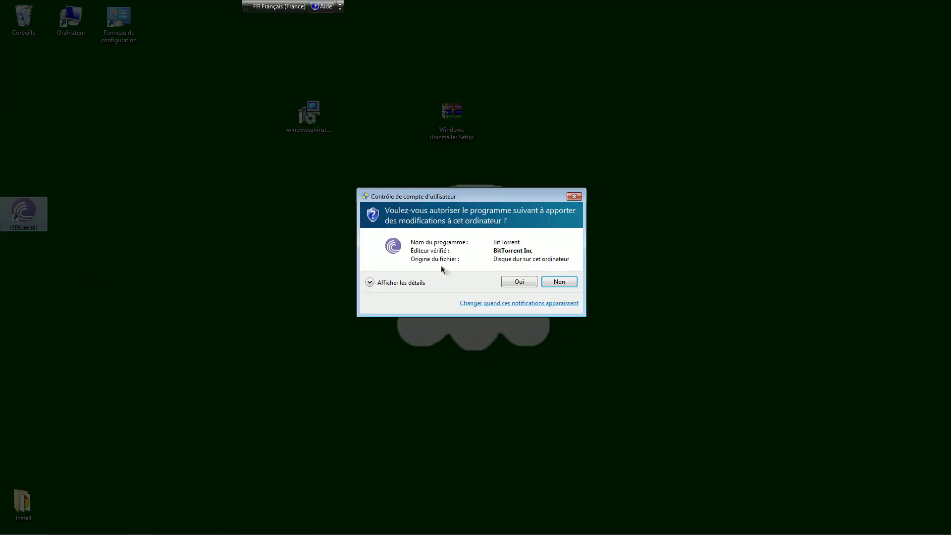
pyautogui.click(532, 283)
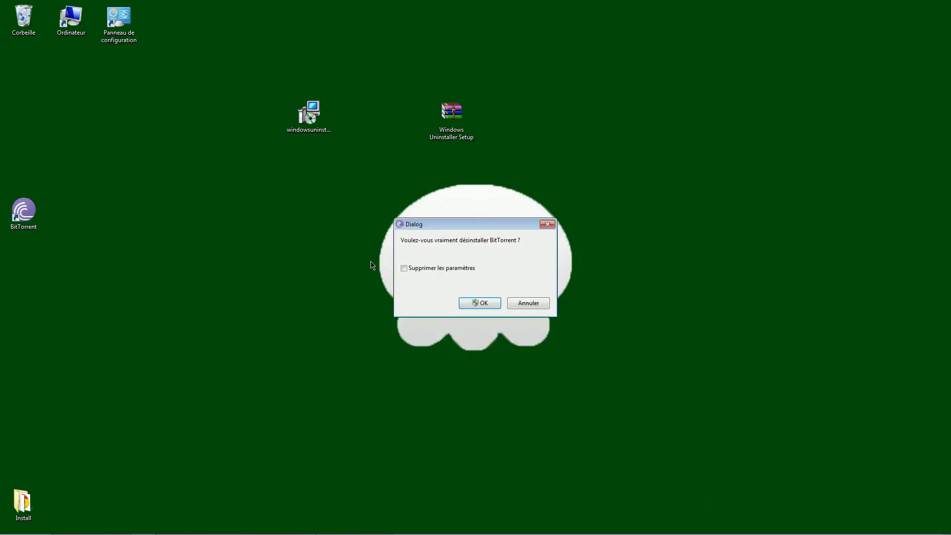
pyautogui.click(429, 270)
pyautogui.click(494, 304)
pyautogui.moveTo(183, 206); pyautogui.dragTo(243, 235)
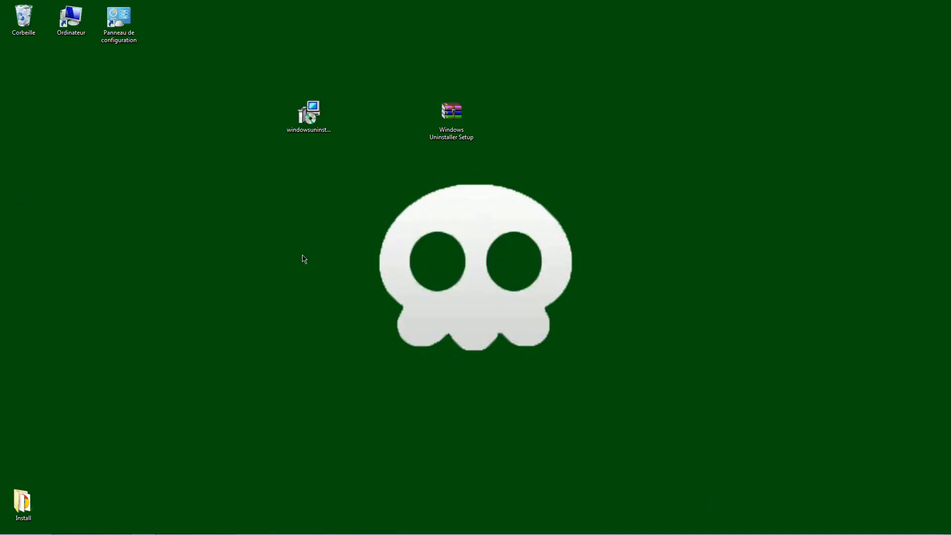
# Step: Check the Control Panel's list of installed programs for BitTorrent, and close the Control Panel and Ordinateur windows
pyautogui.rightClick(112, 20)
pyautogui.click(84, 78)
pyautogui.click(12, 527)
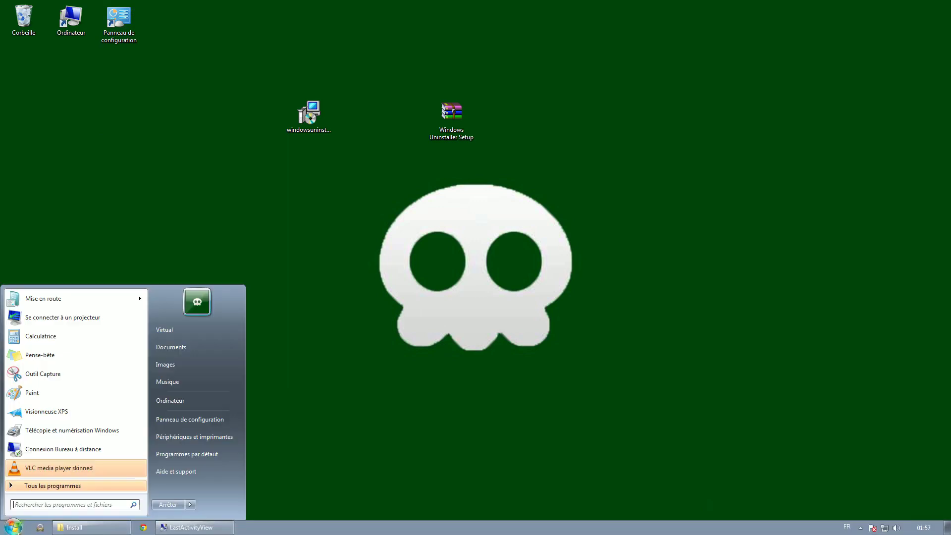
pyautogui.click(190, 409)
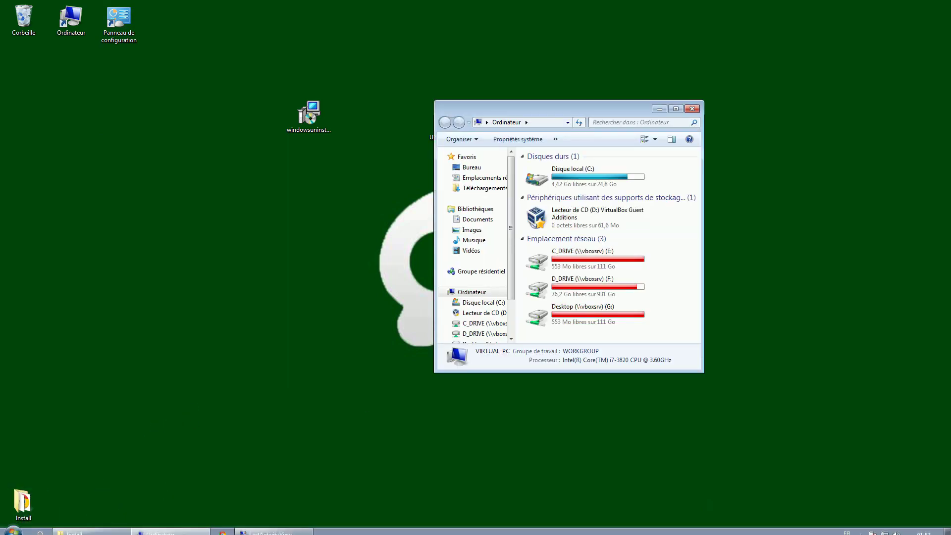
pyautogui.click(12, 527)
pyautogui.click(186, 419)
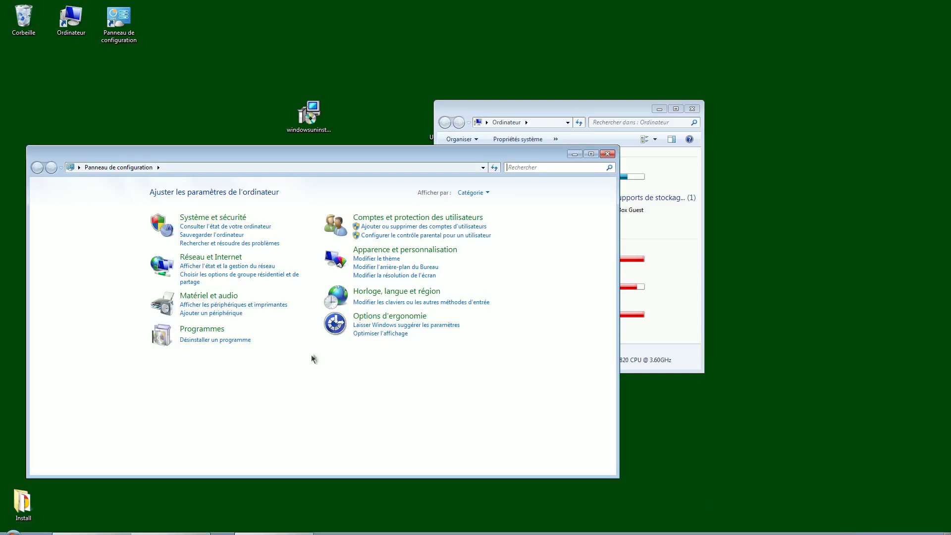
pyautogui.click(230, 341)
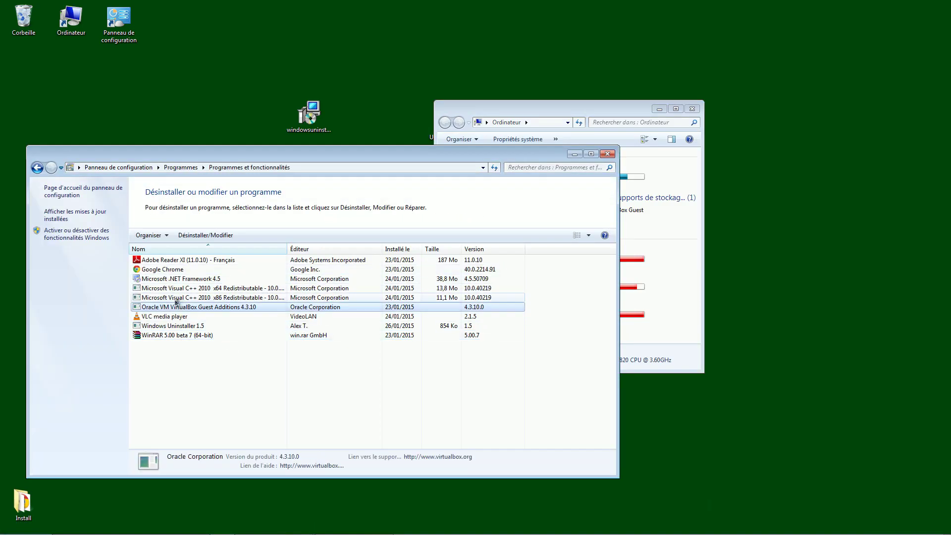
pyautogui.click(189, 317)
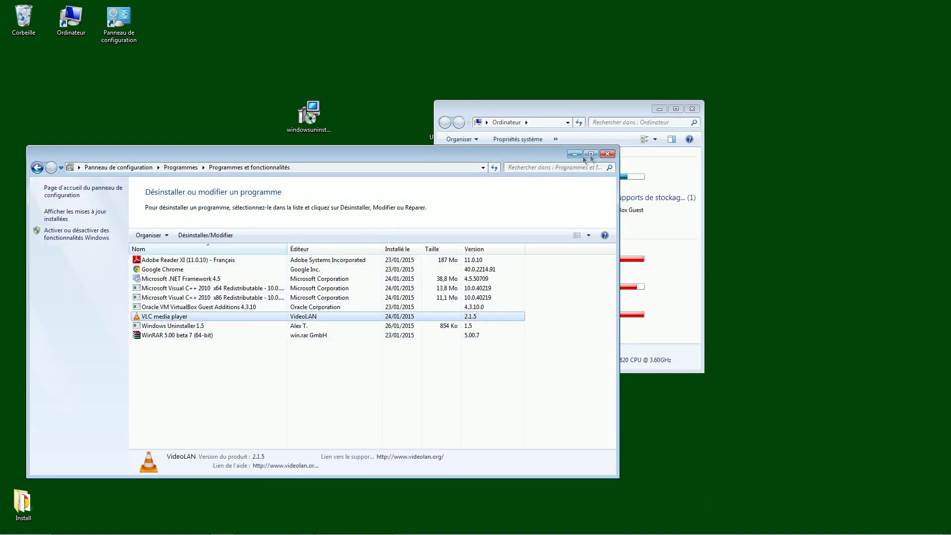
pyautogui.click(608, 154)
pyautogui.click(692, 108)
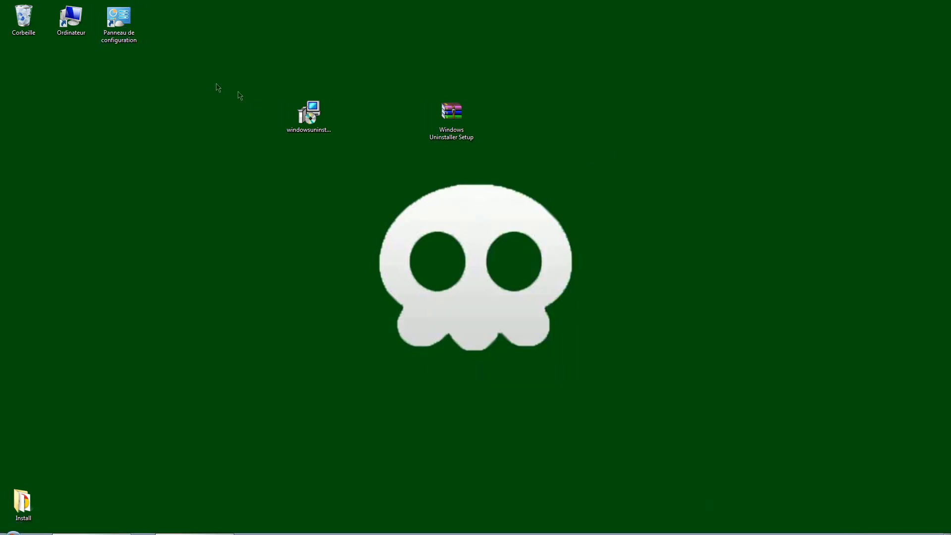
pyautogui.click(311, 113)
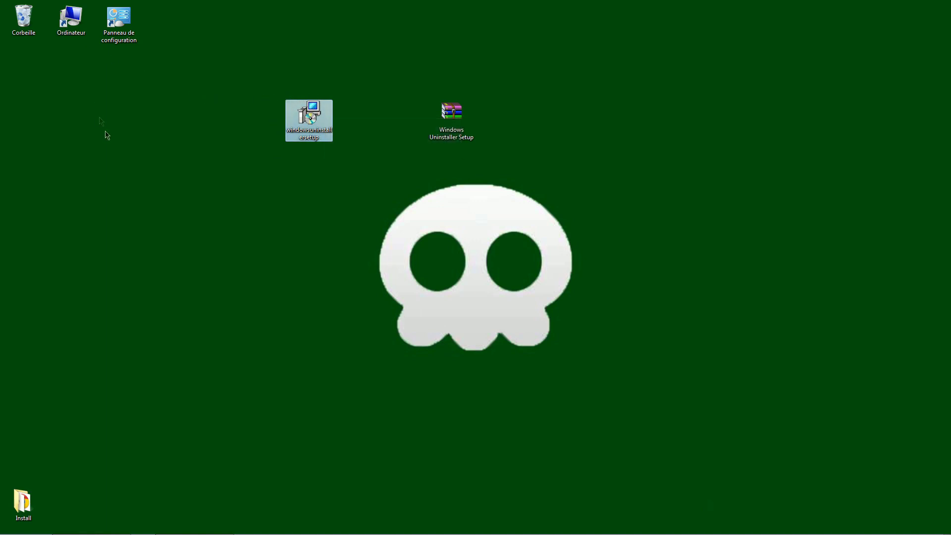
pyautogui.rightClick(87, 327)
pyautogui.click(88, 305)
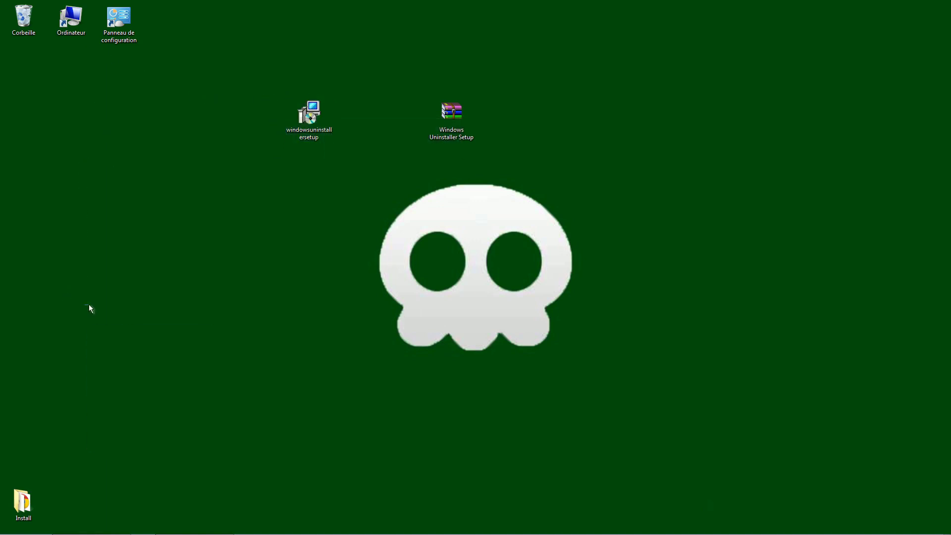
pyautogui.rightClick(118, 184)
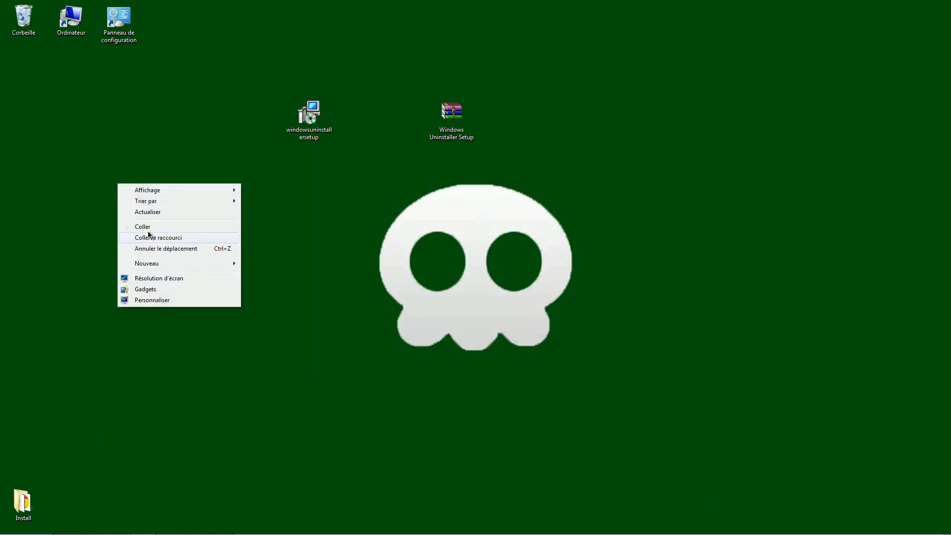
pyautogui.click(37, 194)
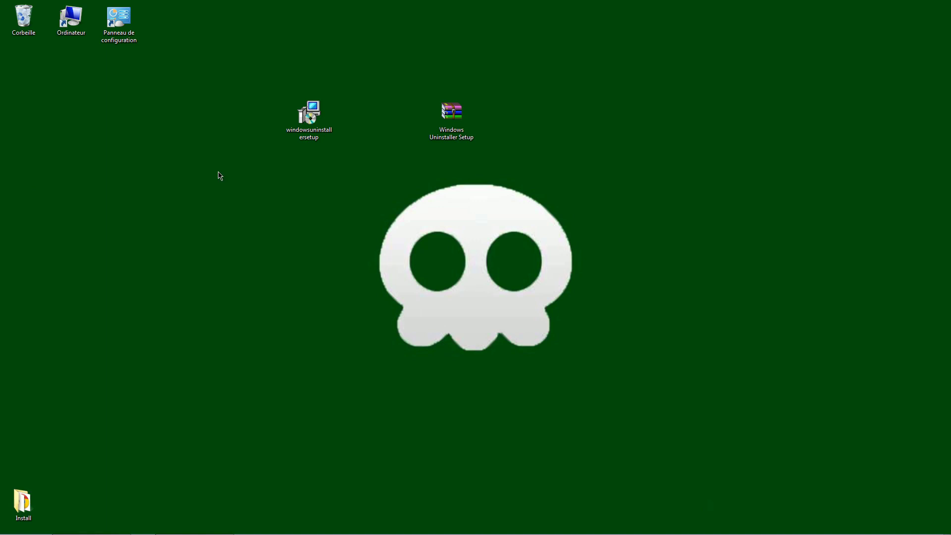